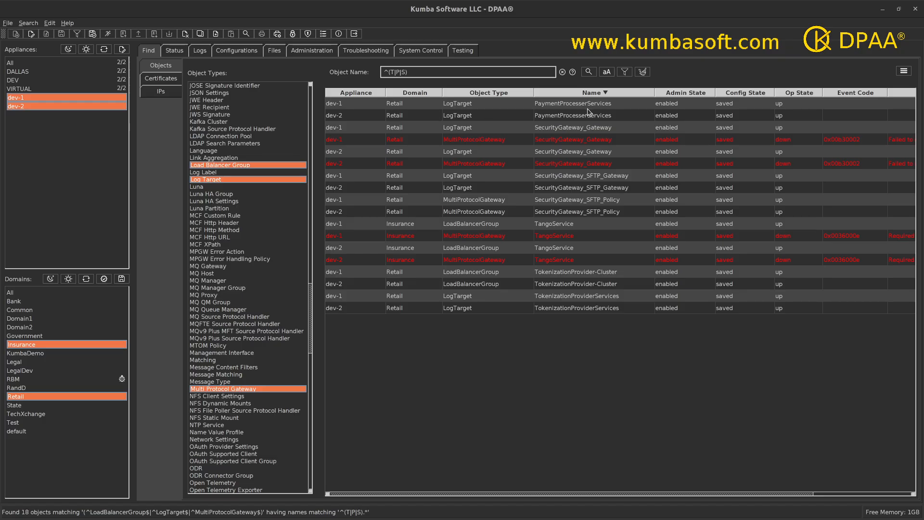
Select the dev-1 and dev-2 PaymentProcesserServices log targets and bring up their actions menu.
{"action": "left_click", "coordinate": [567, 106]}
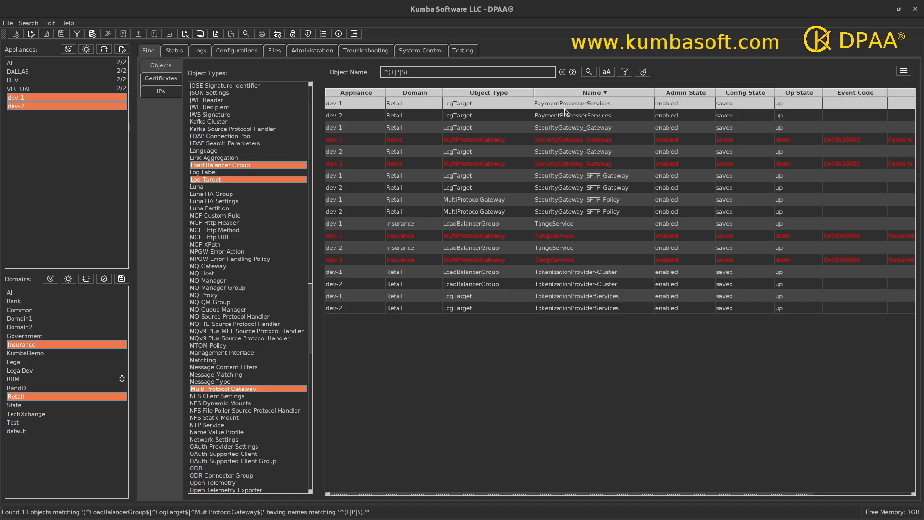
{"action": "left_click", "coordinate": [551, 119], "text": "shift"}
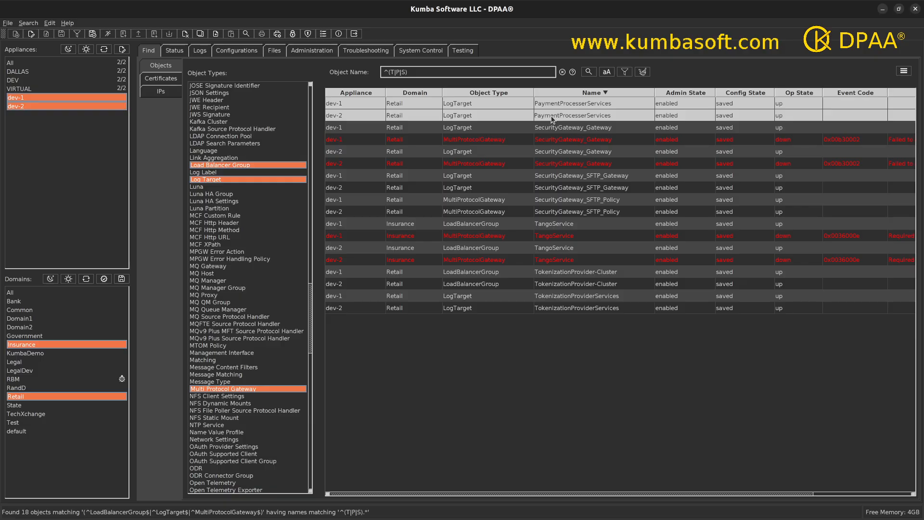
{"action": "left_click", "coordinate": [904, 73]}
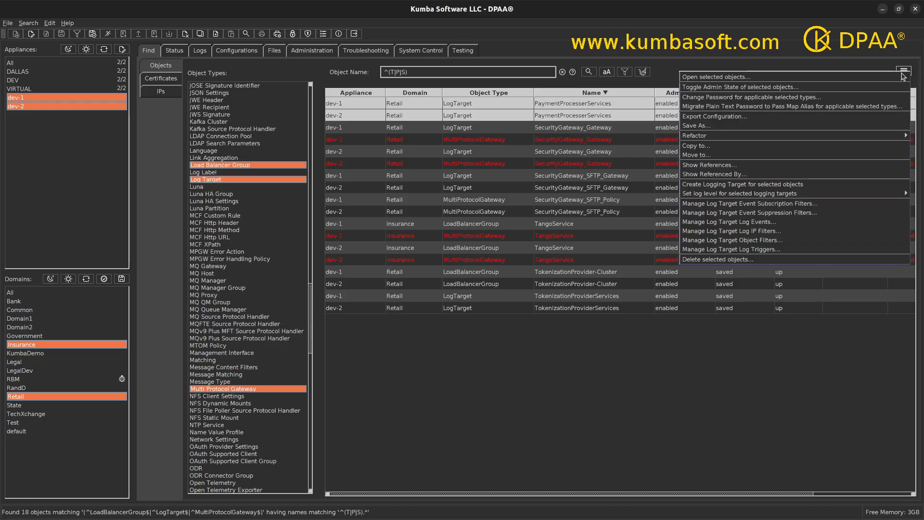
In the Save As wizard, set the dev-1 New Name to GODZILLA so it syncs to dev-2.
{"action": "left_click", "coordinate": [697, 126]}
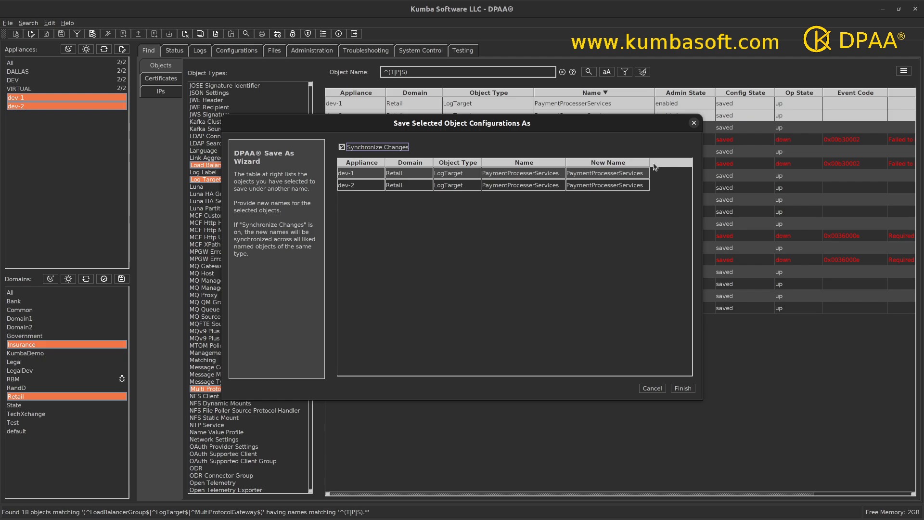
{"action": "left_click_drag", "start_coordinate": [649, 162], "coordinate": [665, 163]}
{"action": "left_click", "coordinate": [535, 177]}
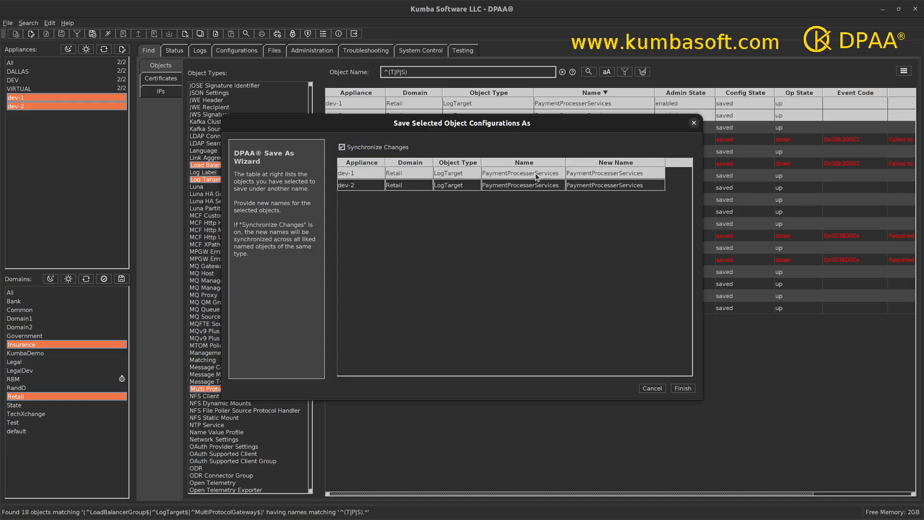
{"action": "double_click", "coordinate": [648, 174]}
{"action": "key", "text": "ctrl+a"}
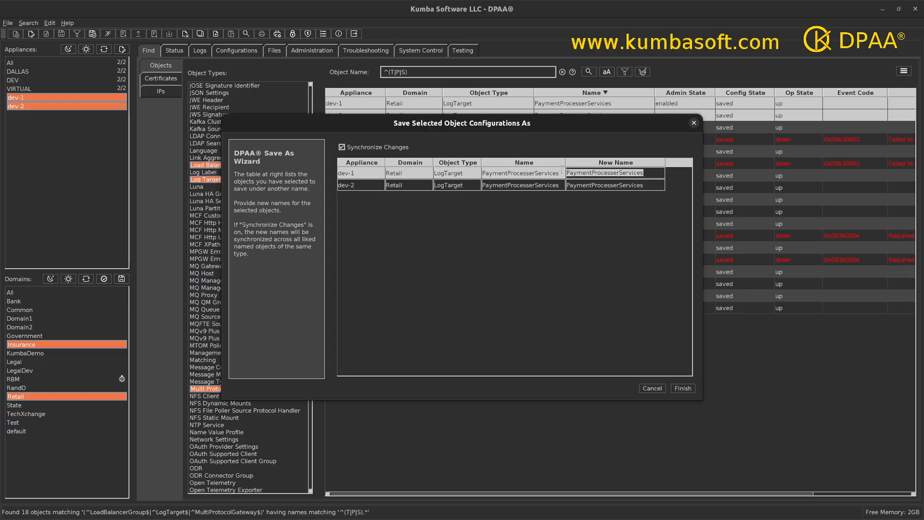
{"action": "type", "text": "GO"}
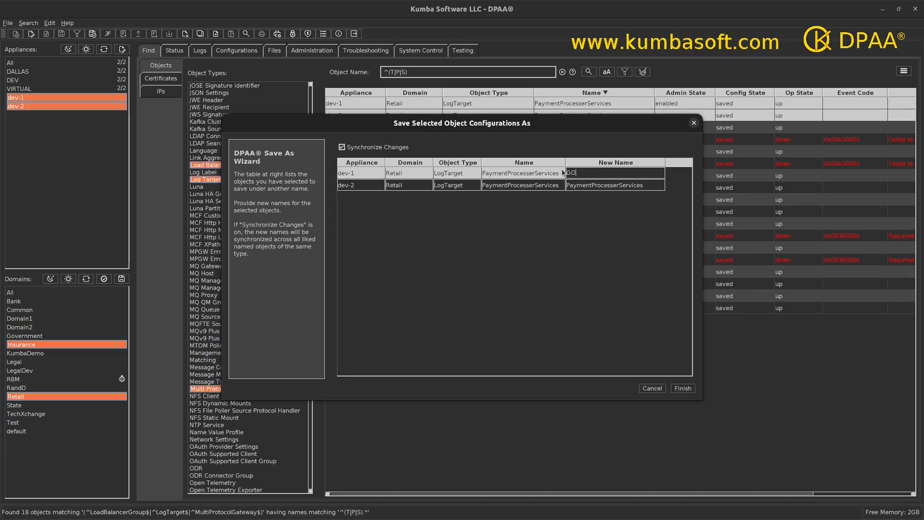
{"action": "type", "text": "DZILLA"}
{"action": "key", "text": "Return"}
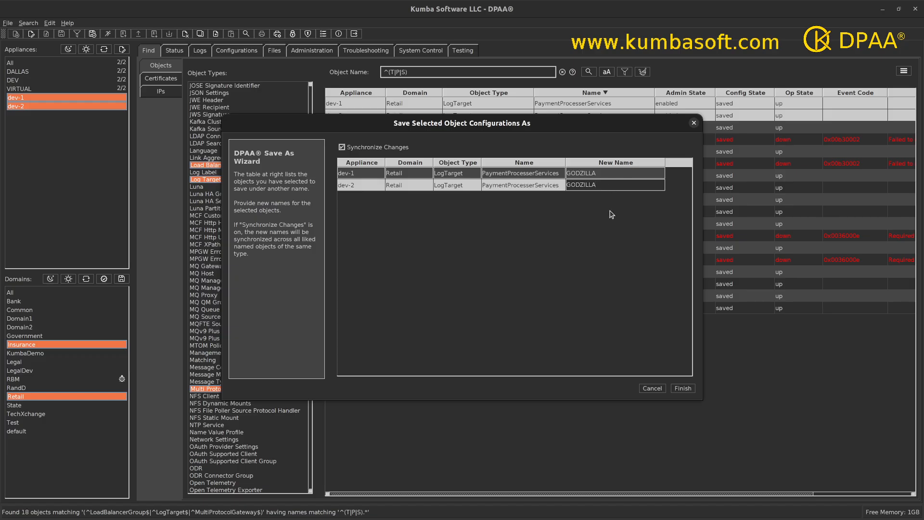
{"action": "left_click_drag", "start_coordinate": [665, 163], "coordinate": [643, 163]}
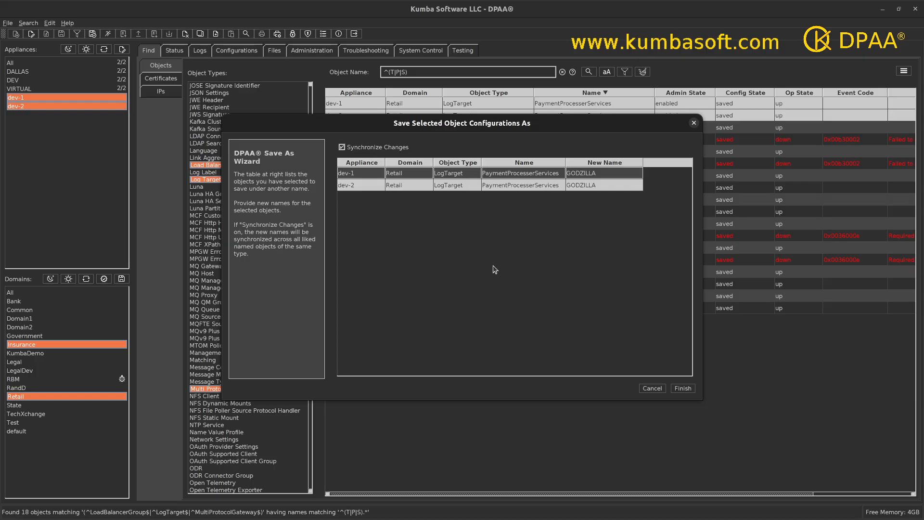
Finish saving both PaymentProcesserServices log targets as GODZILLA and close the results dialog.
{"action": "left_click", "coordinate": [683, 388]}
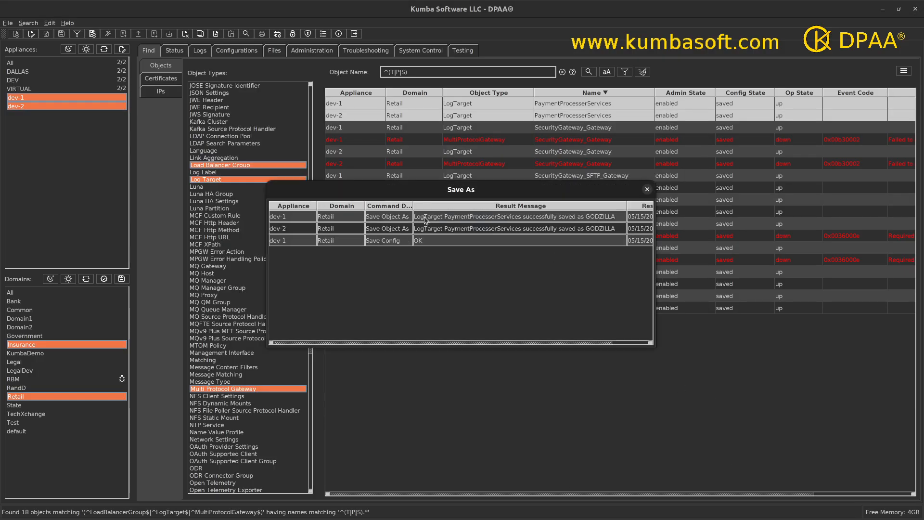
{"action": "left_click", "coordinate": [647, 190]}
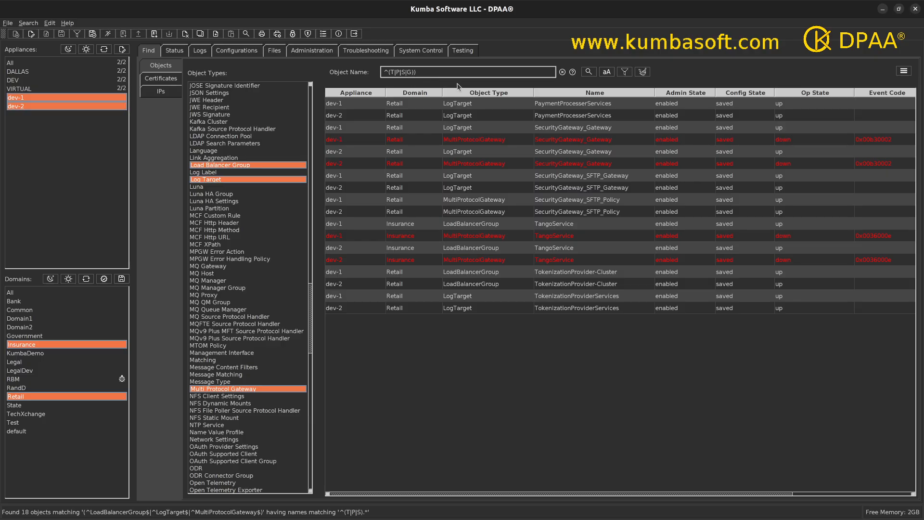
Rerun Find with Object Name pattern ^(T|P|S|G), then select the GODZILLA and PaymentProcesserServices log targets.
{"action": "left_click", "coordinate": [587, 72]}
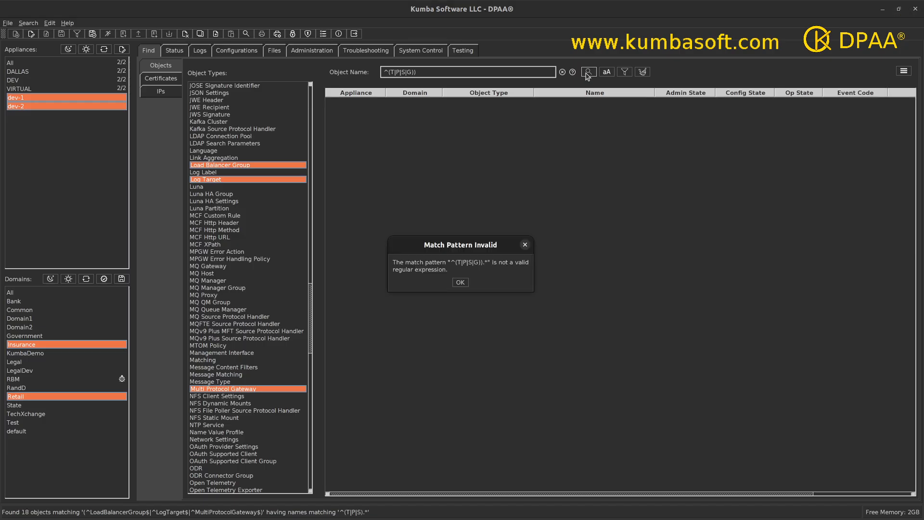
{"action": "left_click", "coordinate": [460, 283]}
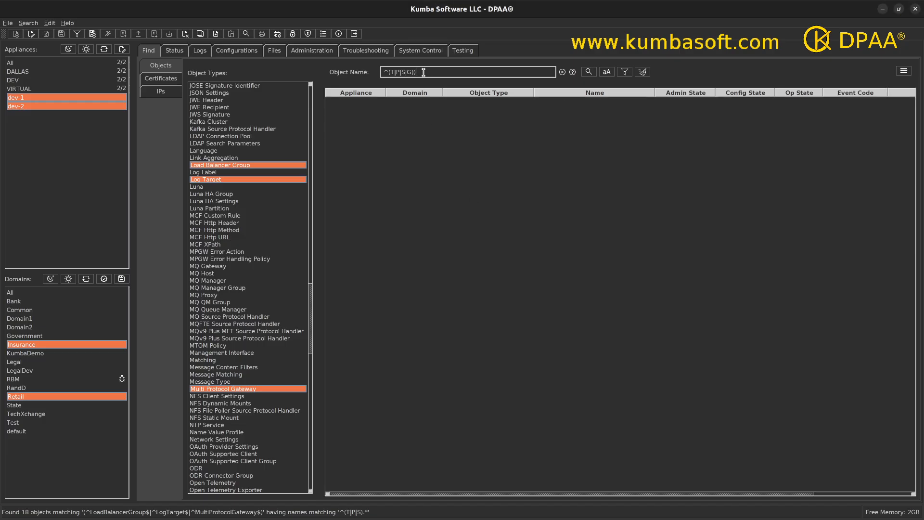
{"action": "left_click", "coordinate": [588, 72]}
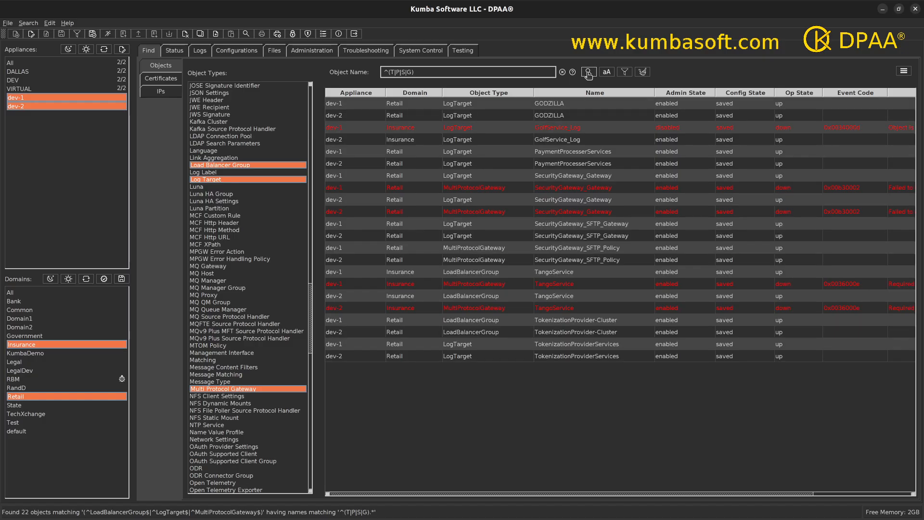
{"action": "left_click_drag", "start_coordinate": [558, 105], "coordinate": [556, 118]}
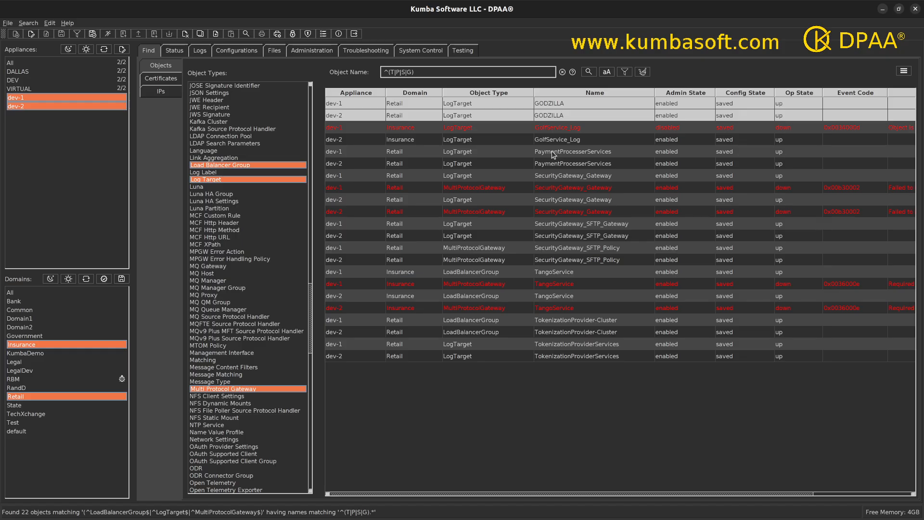
{"action": "left_click_drag", "start_coordinate": [551, 151], "coordinate": [551, 167]}
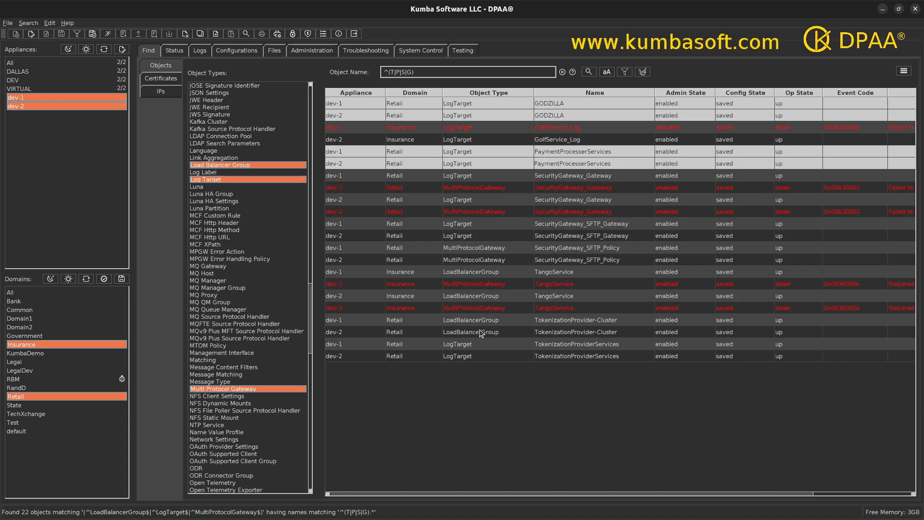
Save the dev-1 and dev-2 TangoService LoadBalancerGroups via Save As with the new name GODZILLA.
{"action": "left_click", "coordinate": [553, 272]}
{"action": "left_click", "coordinate": [550, 297], "text": "ctrl"}
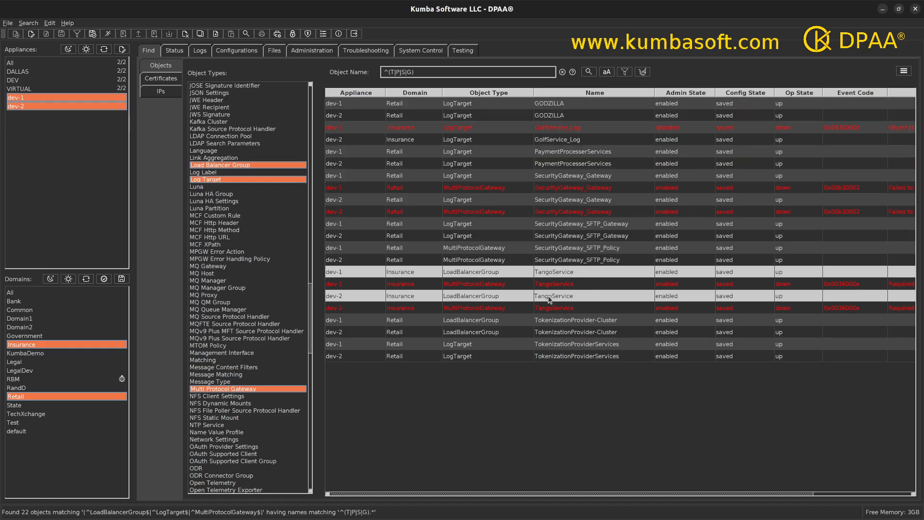
{"action": "right_click", "coordinate": [514, 273]}
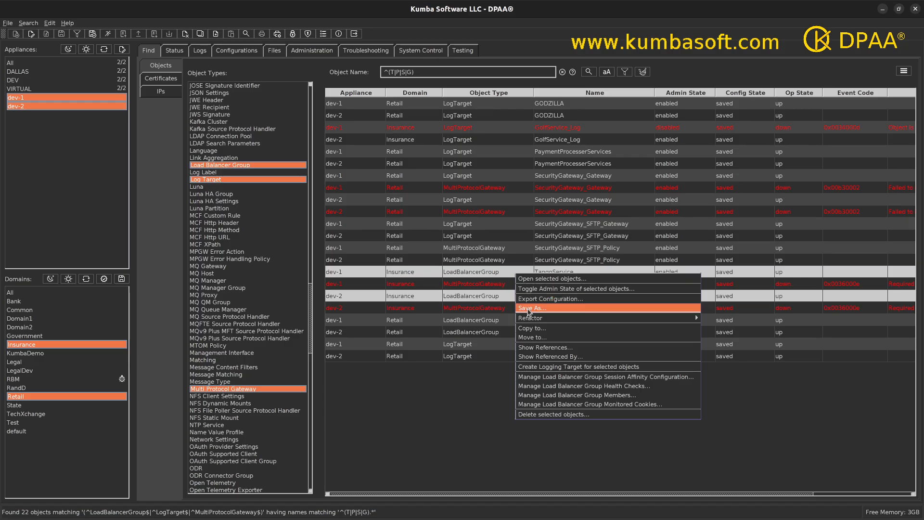
{"action": "left_click", "coordinate": [529, 309]}
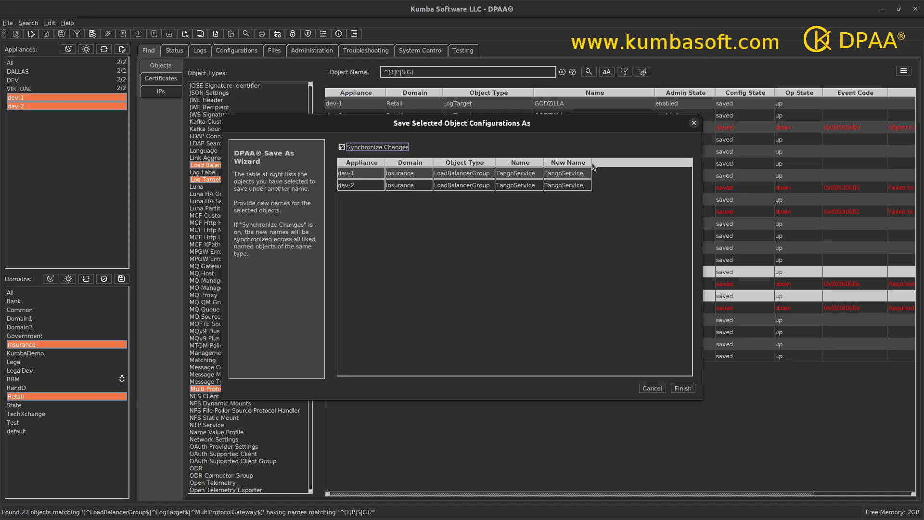
{"action": "left_click_drag", "start_coordinate": [591, 163], "coordinate": [614, 163]}
{"action": "double_click", "coordinate": [596, 173]}
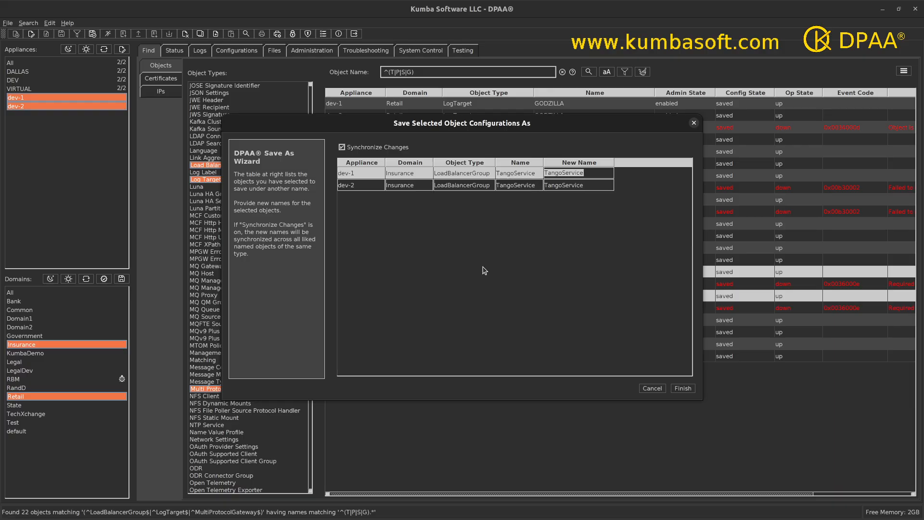
{"action": "type", "text": "GODZILLA"}
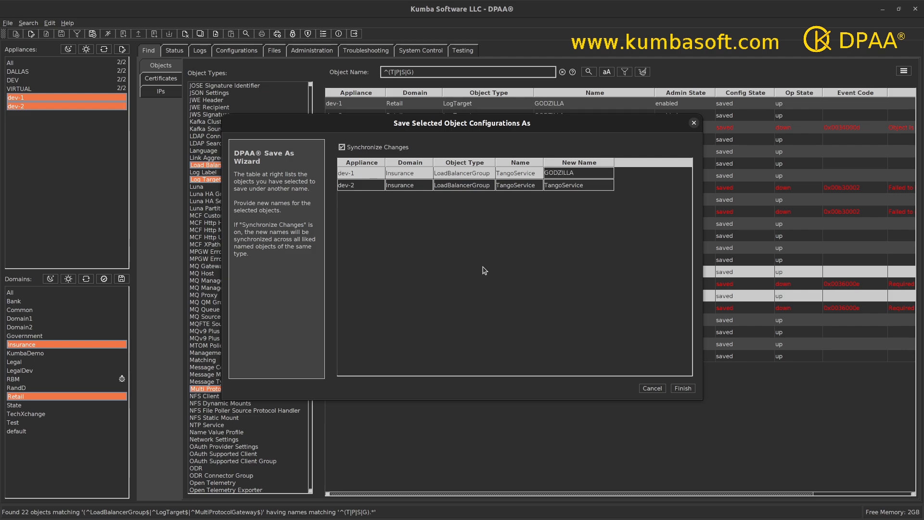
{"action": "key", "text": "Return"}
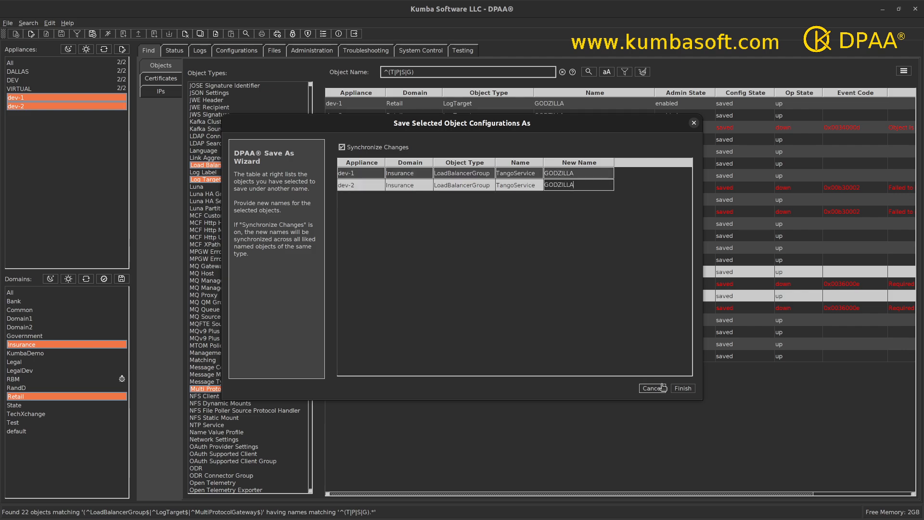
{"action": "left_click", "coordinate": [683, 390]}
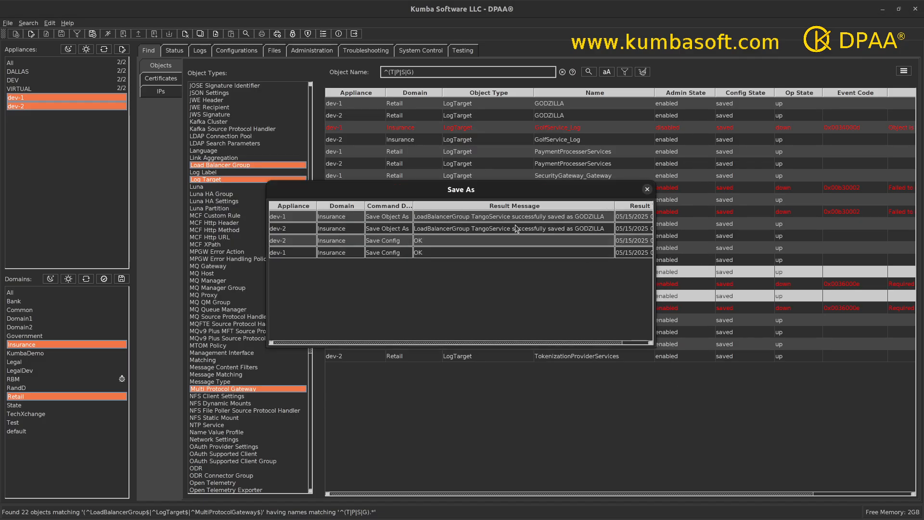
Close the save results and select the GODZILLA and TangoService load balancer group rows together.
{"action": "left_click", "coordinate": [647, 190]}
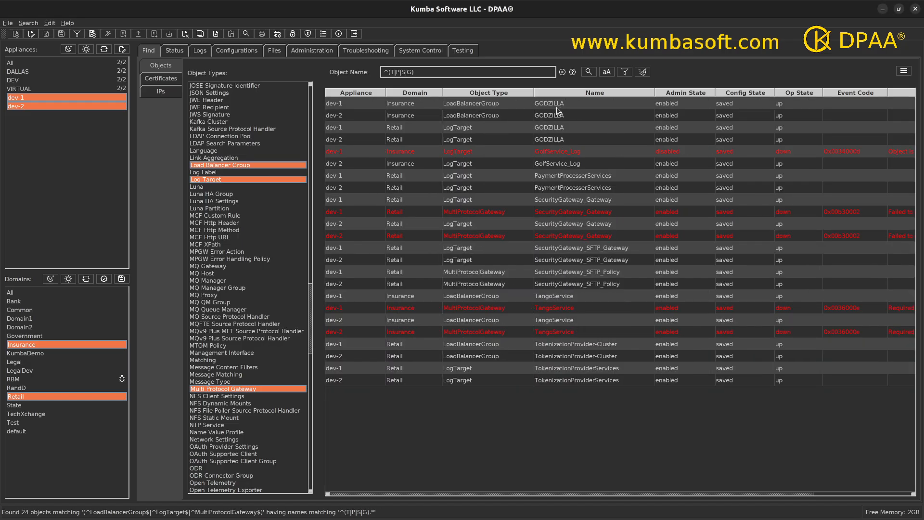
{"action": "left_click_drag", "start_coordinate": [558, 104], "coordinate": [557, 116]}
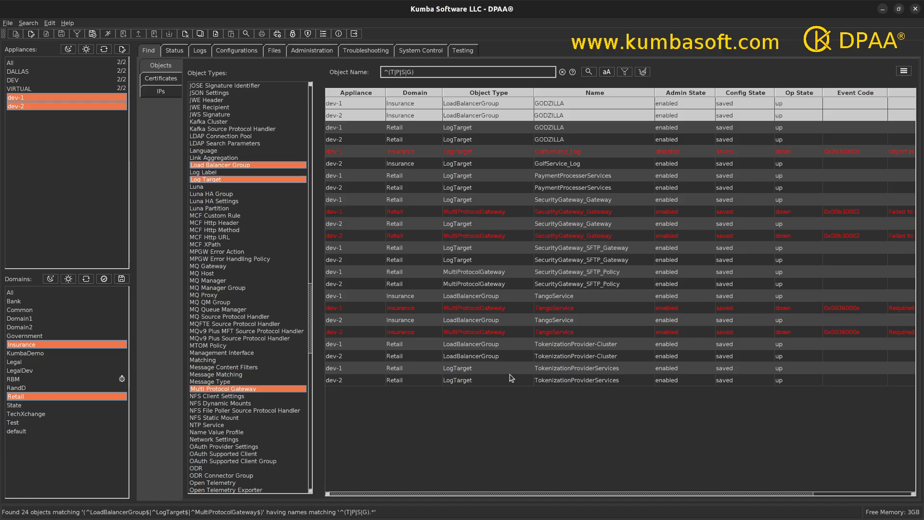
{"action": "left_click", "coordinate": [550, 296], "text": "ctrl"}
{"action": "left_click", "coordinate": [547, 320], "text": "ctrl"}
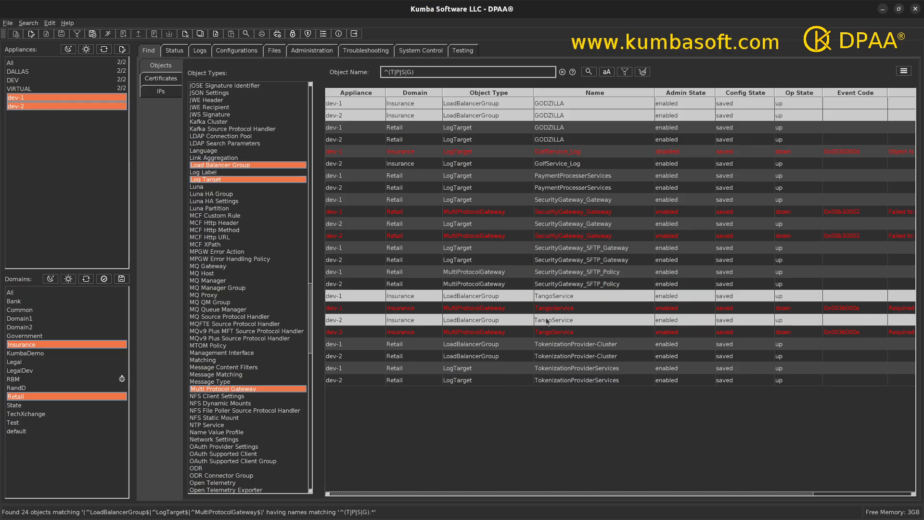
{"action": "right_click", "coordinate": [466, 112]}
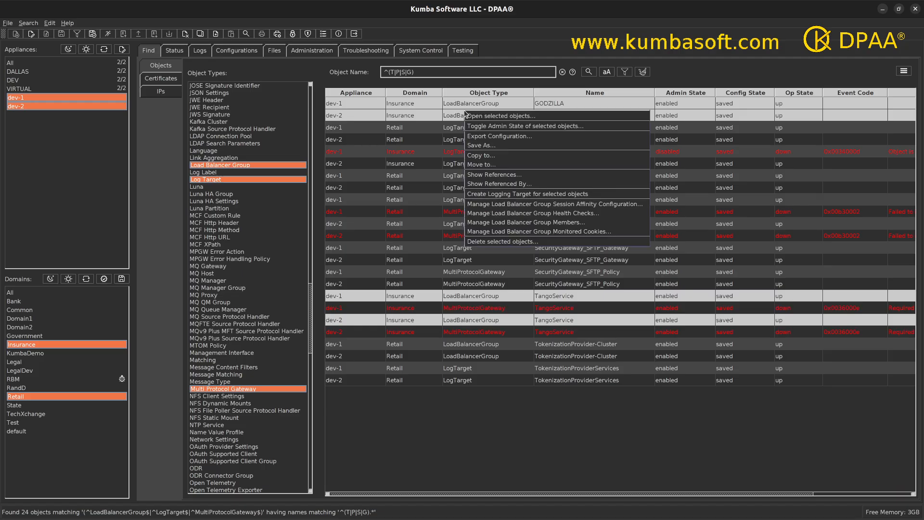
{"action": "left_click", "coordinate": [492, 117]}
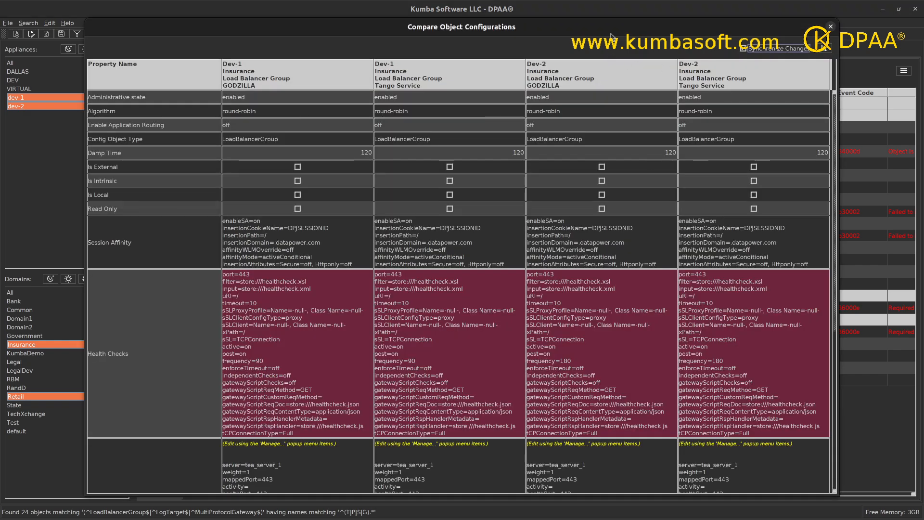
{"action": "left_click_drag", "start_coordinate": [609, 27], "coordinate": [621, 15]}
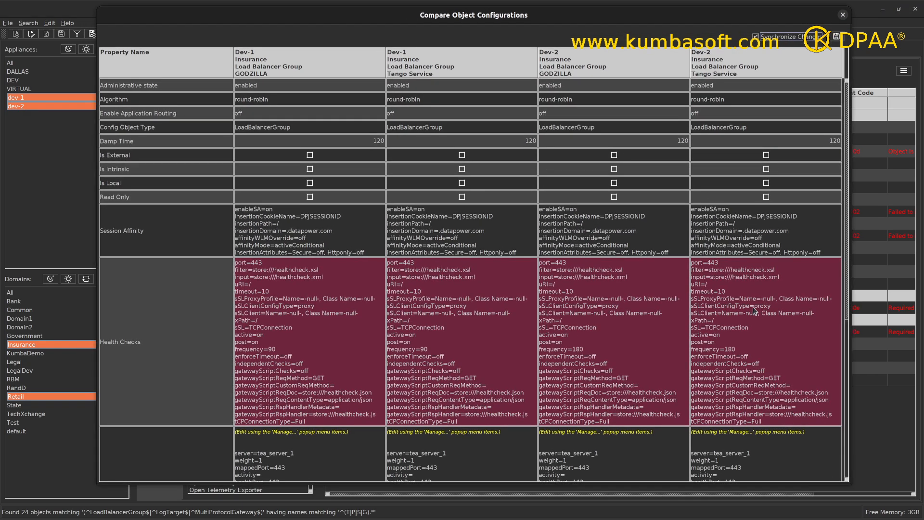
{"action": "left_click_drag", "start_coordinate": [846, 246], "coordinate": [870, 120]}
{"action": "left_click_drag", "start_coordinate": [848, 183], "coordinate": [842, 297]}
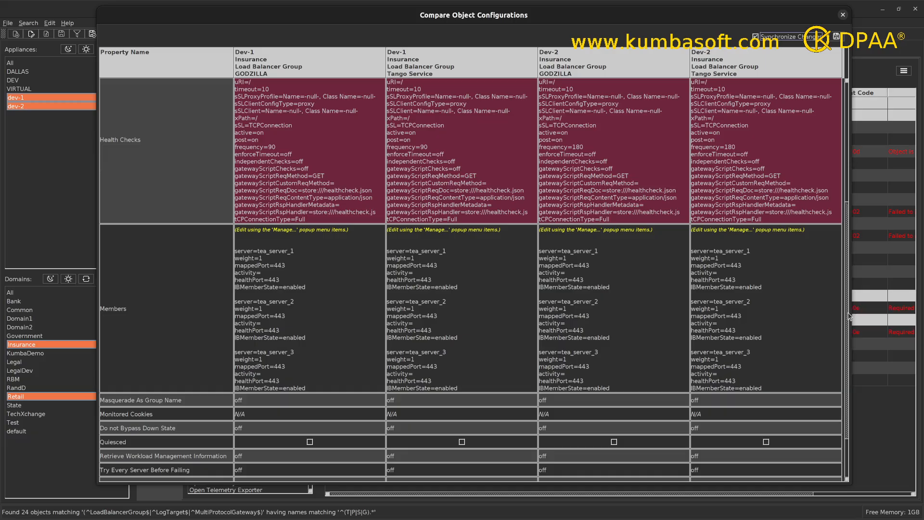
{"action": "scroll", "coordinate": [843, 332], "scroll_direction": "down", "scroll_amount": 3}
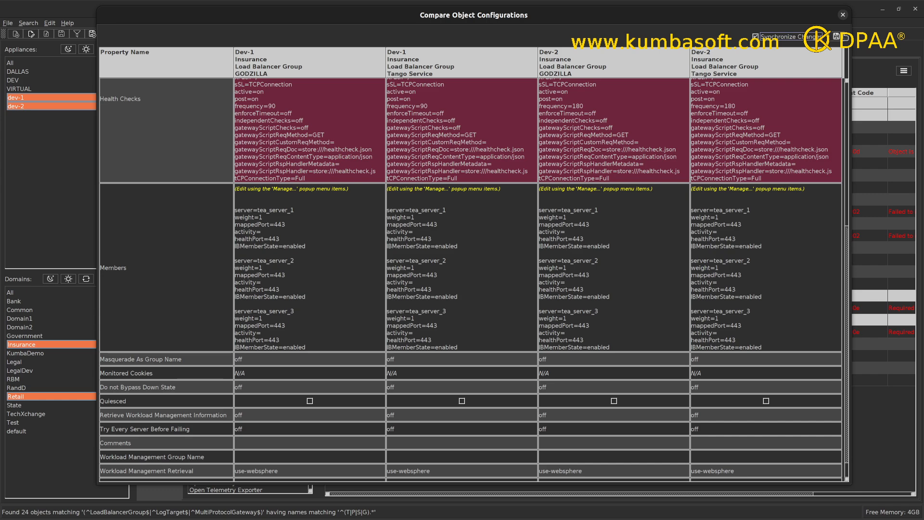
{"action": "left_click", "coordinate": [842, 15]}
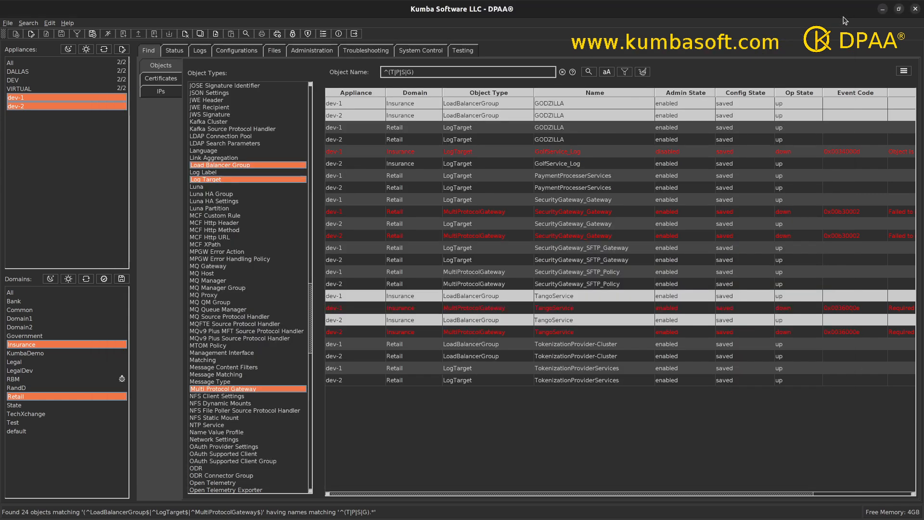
Select the SecurityGateway_SFTP_Policy multi-protocol gateway rows on dev-1 and dev-2.
{"action": "left_click", "coordinate": [571, 271]}
{"action": "left_click", "coordinate": [565, 284], "text": "ctrl"}
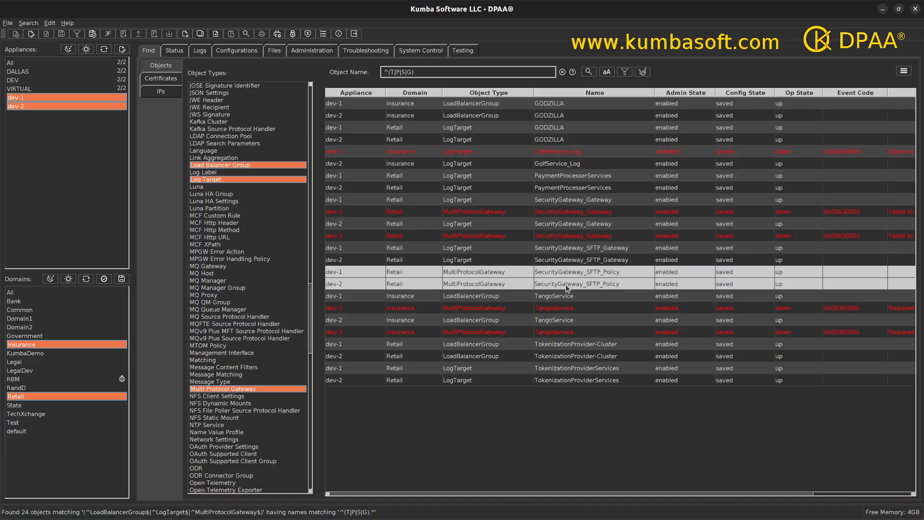